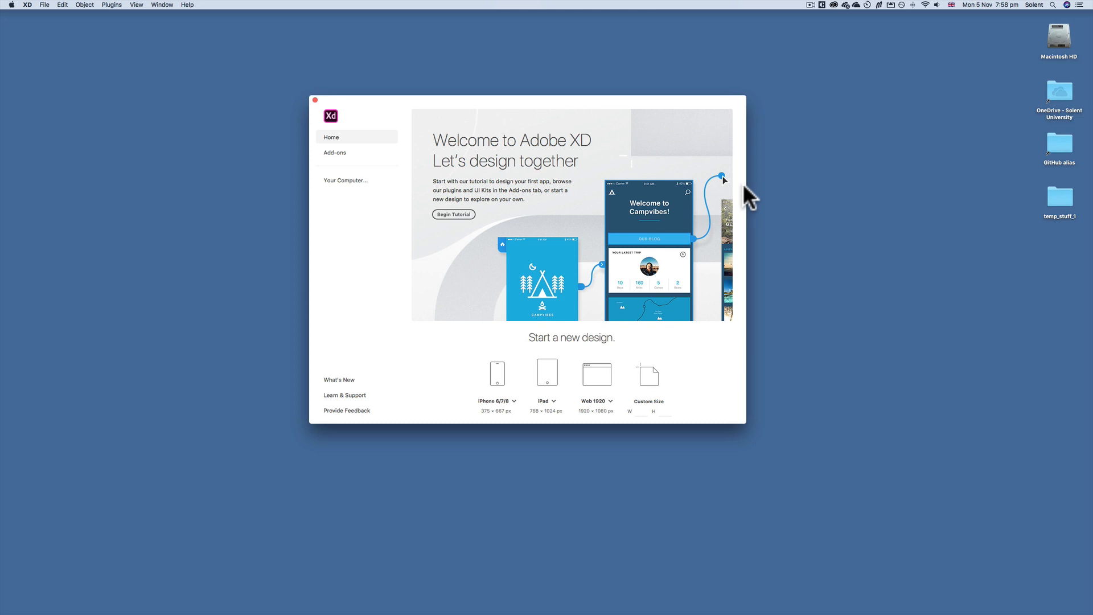
Check the version information of Adobe XD in its About window.
click(27, 5)
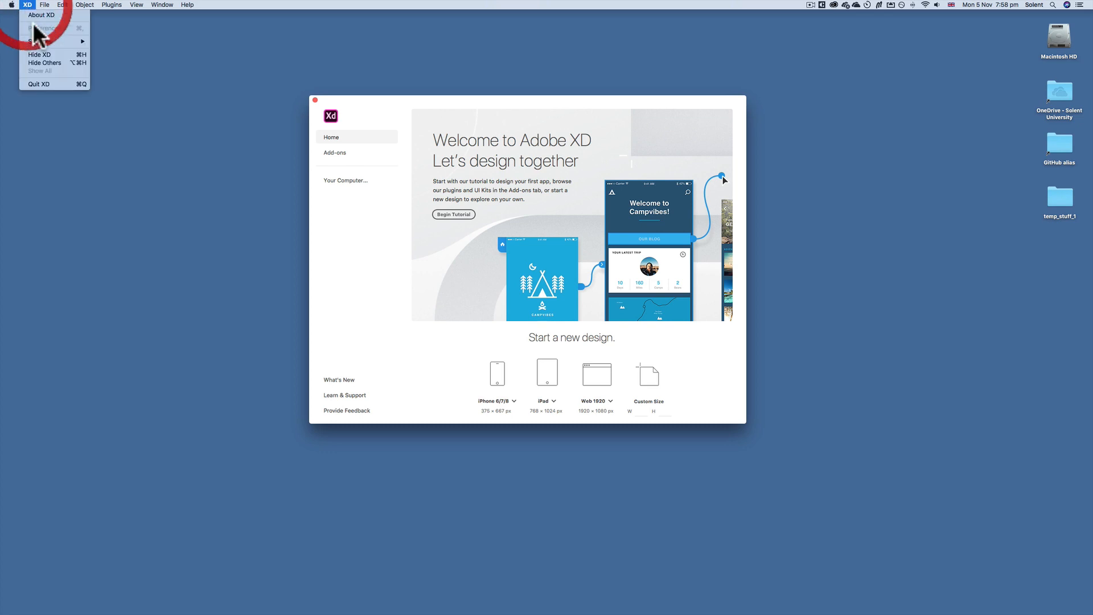
click(38, 15)
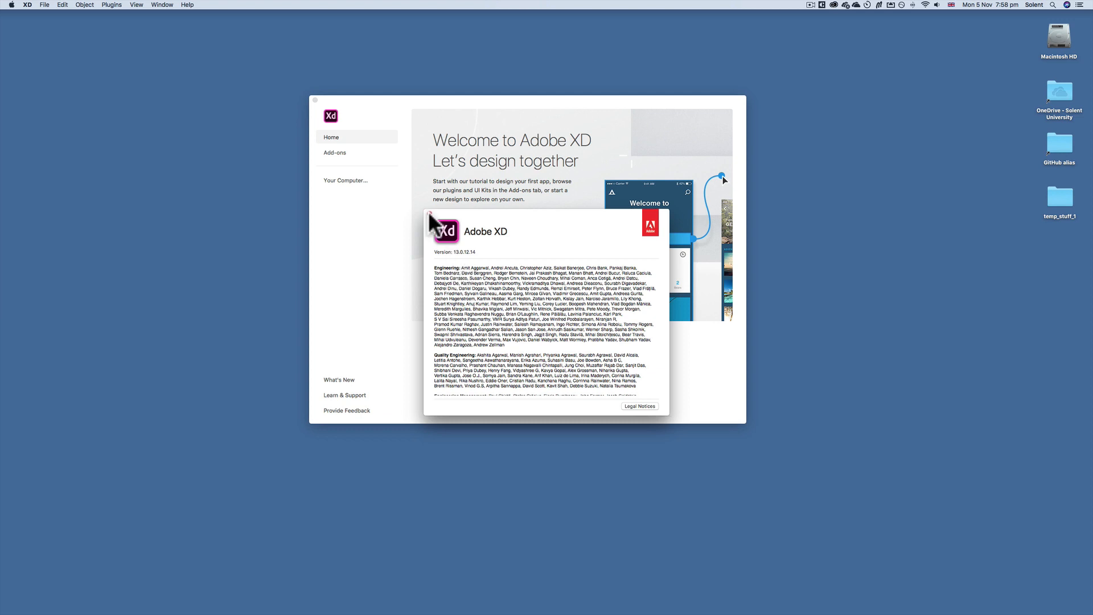
click(430, 213)
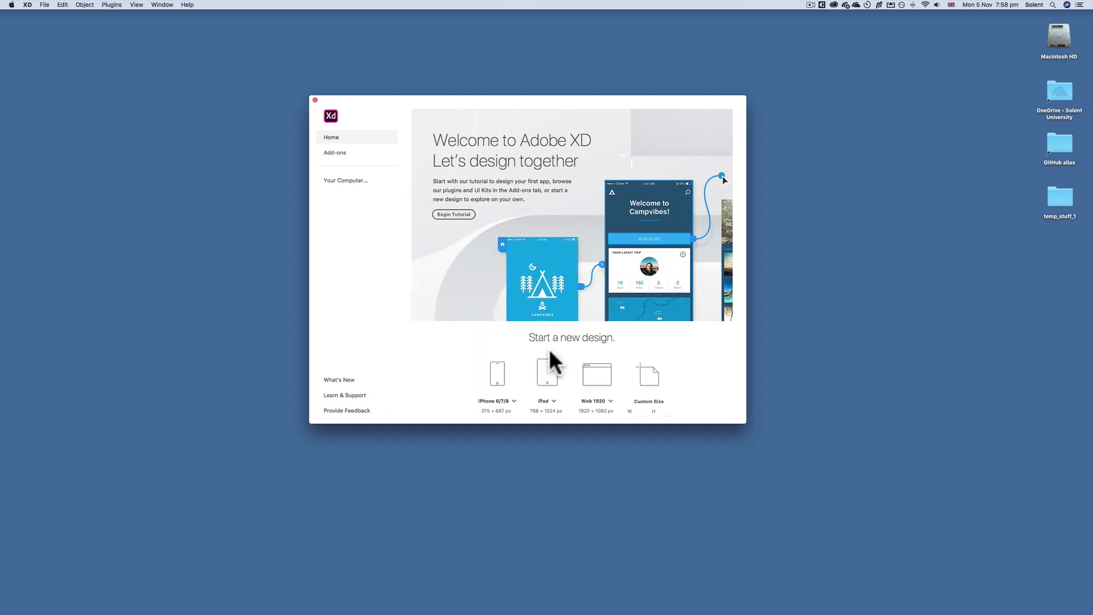
Create a new iPhone 6/7/8 design, show it full screen and rename its artboard as one.
click(502, 371)
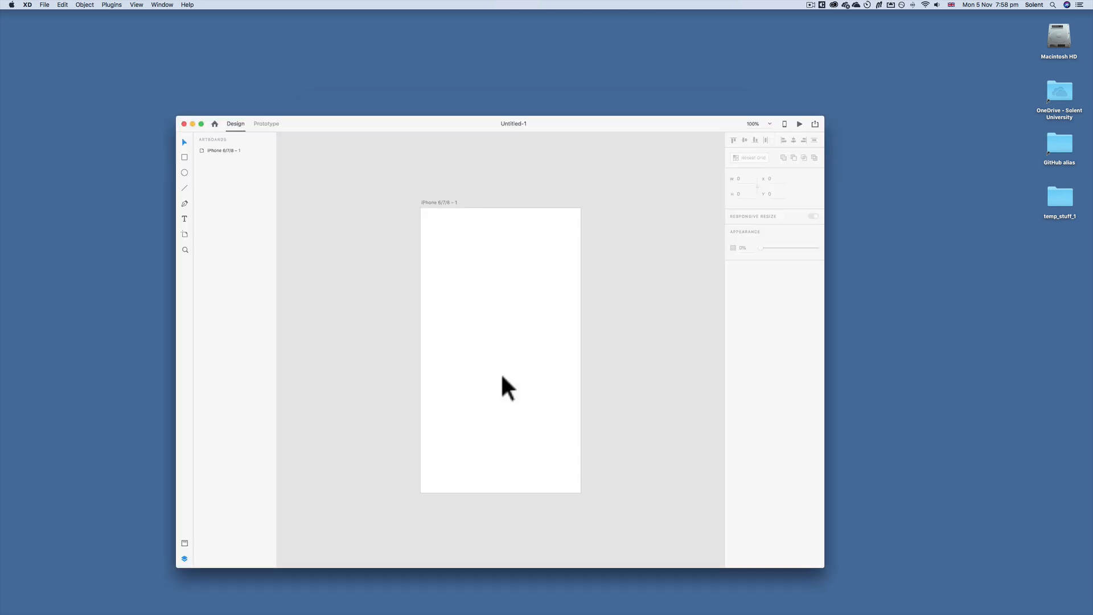
click(200, 123)
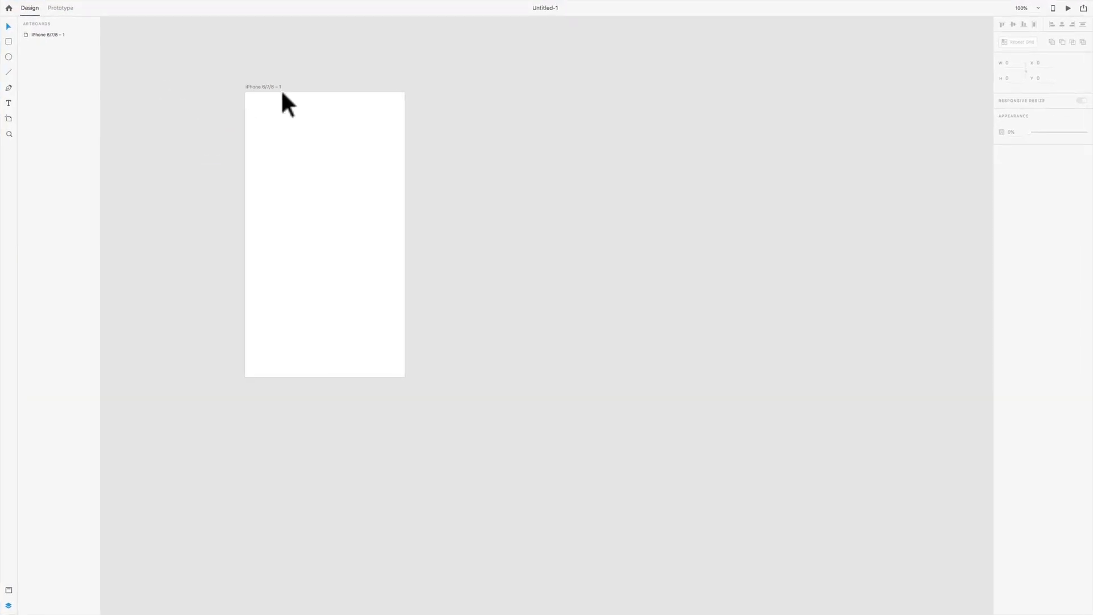
double_click(274, 87)
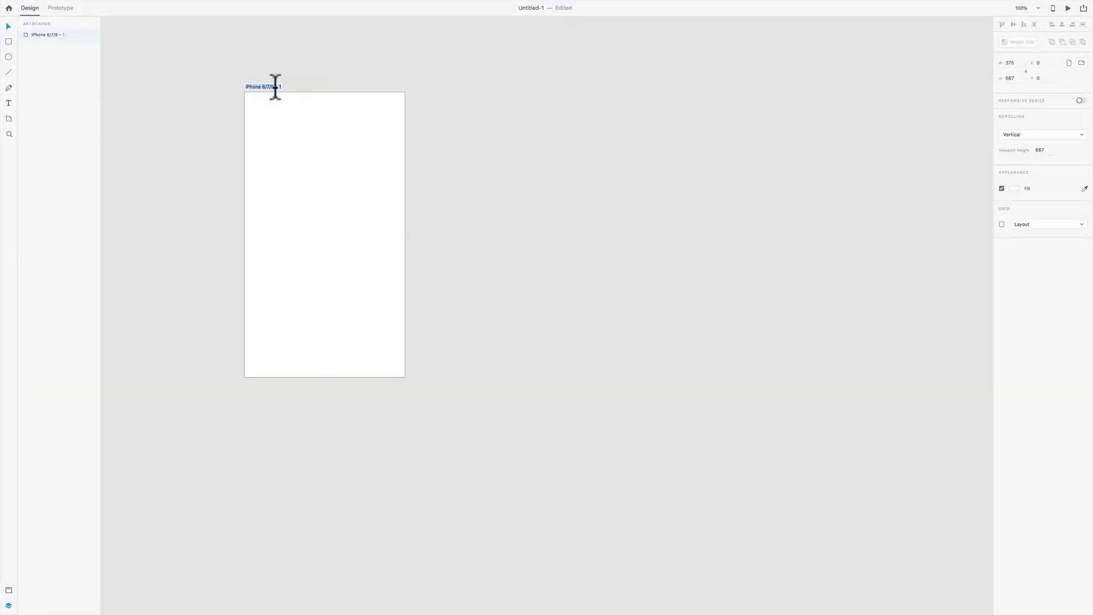
text(one)
key(Return)
Draw a circle about 294 px across, centred horizontally on the artboard, and fill it with bright red.
click(8, 57)
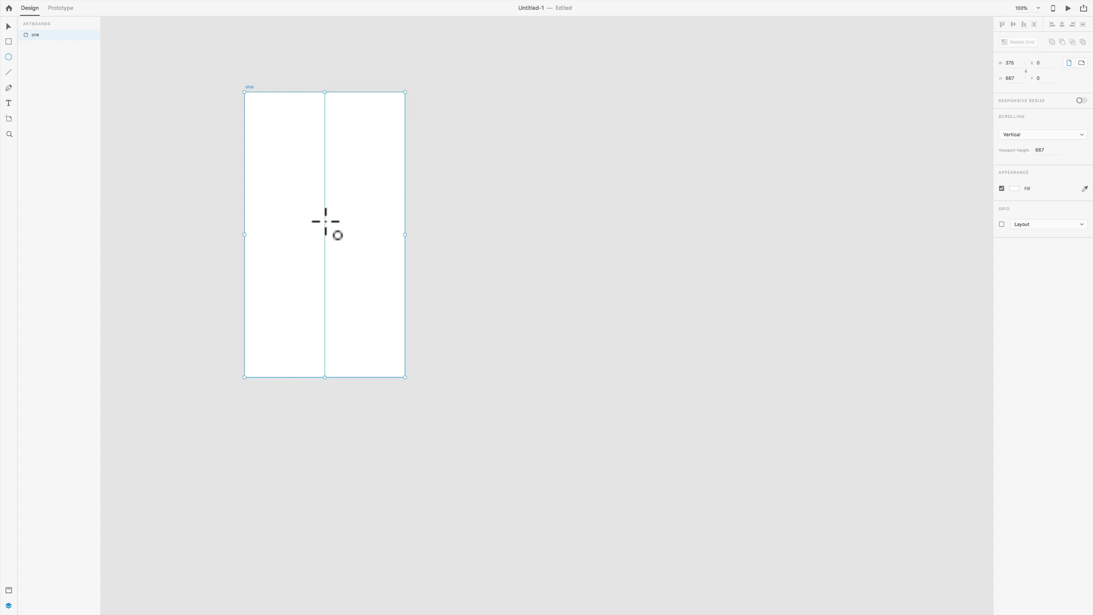
drag(325, 221, 387, 124)
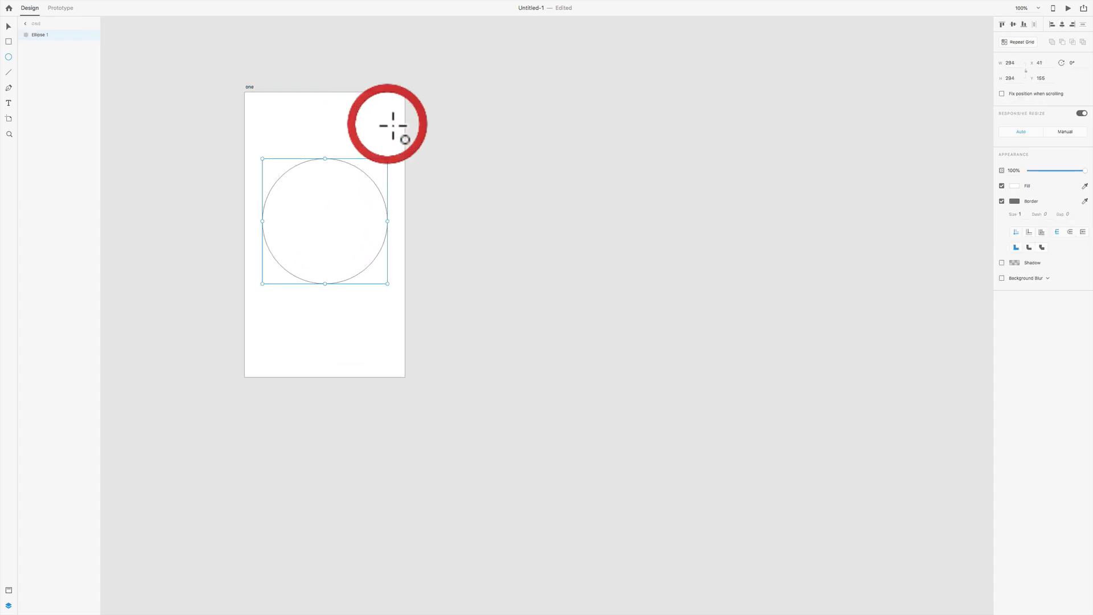
click(1014, 186)
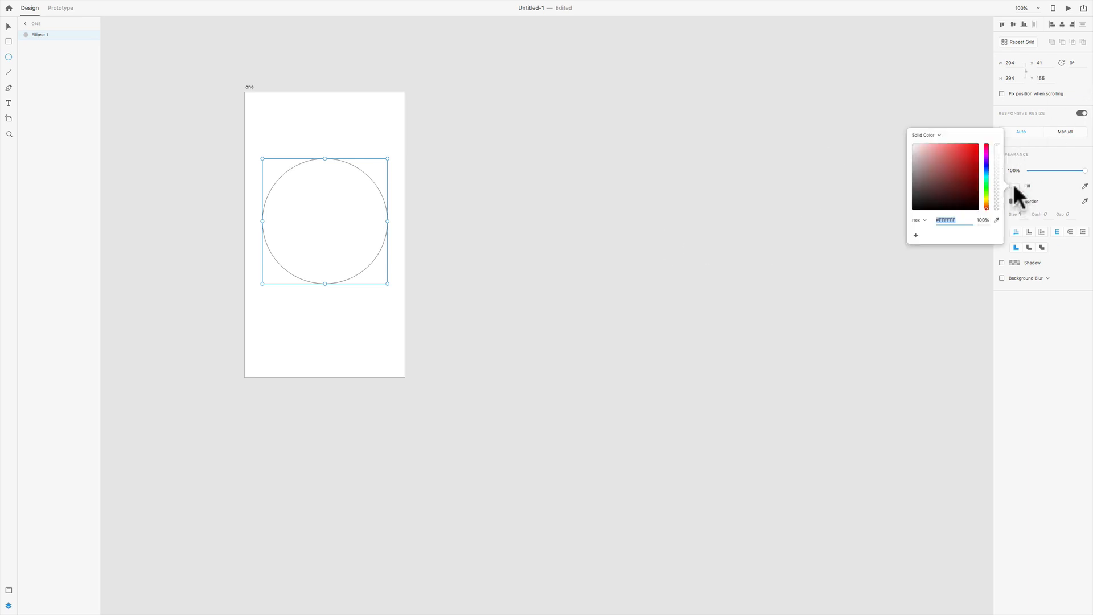
click(975, 144)
click(1074, 329)
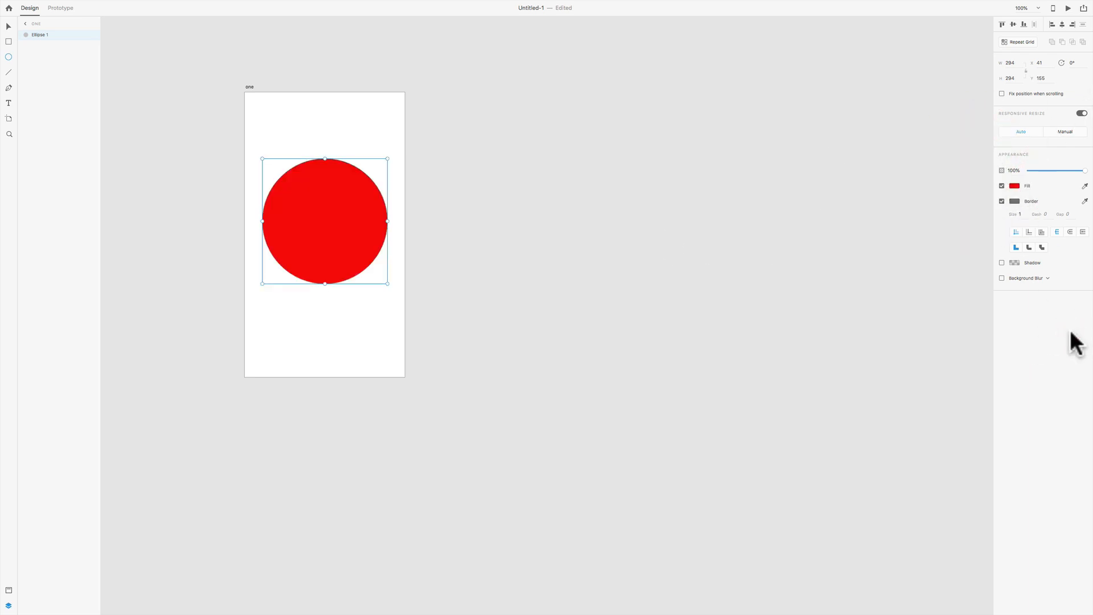
Give the circle a near-black border (#0A0000) with a size of 8.
click(1014, 199)
click(978, 217)
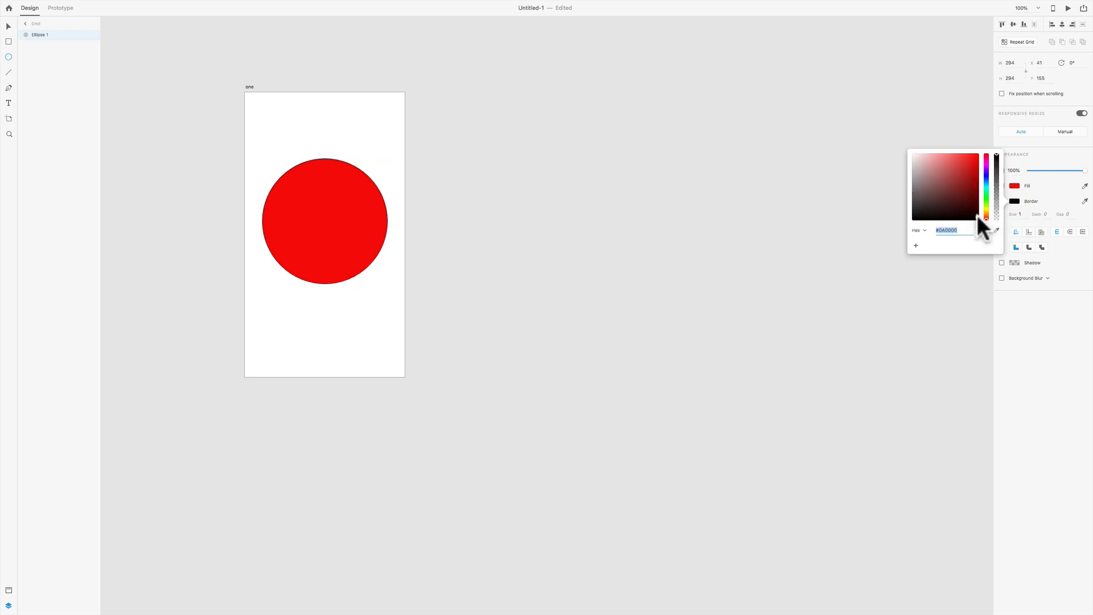
click(1087, 347)
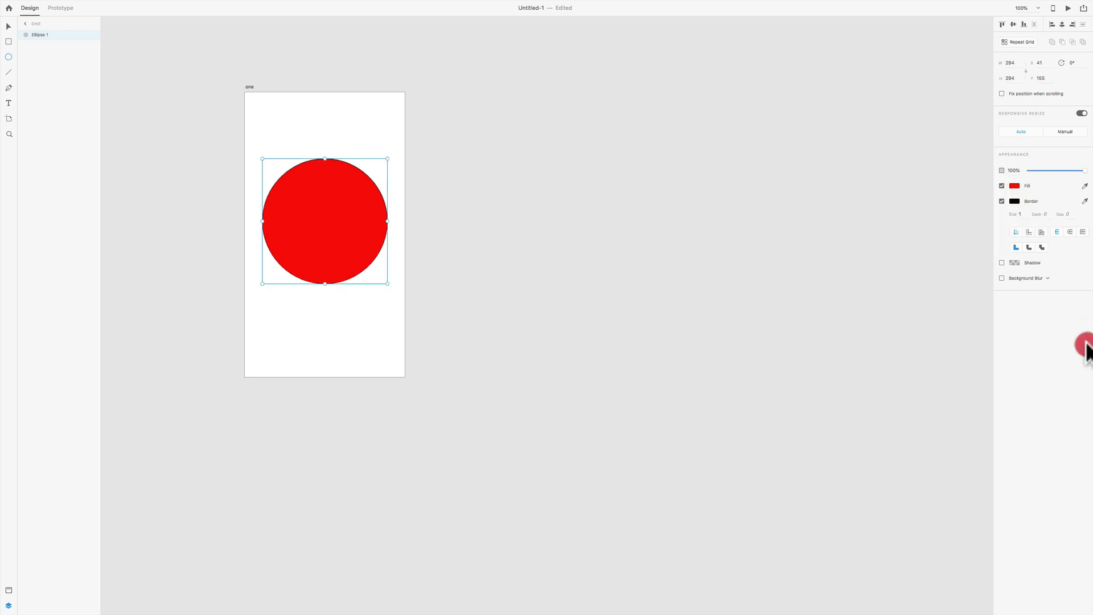
click(1020, 214)
text(8)
key(Return)
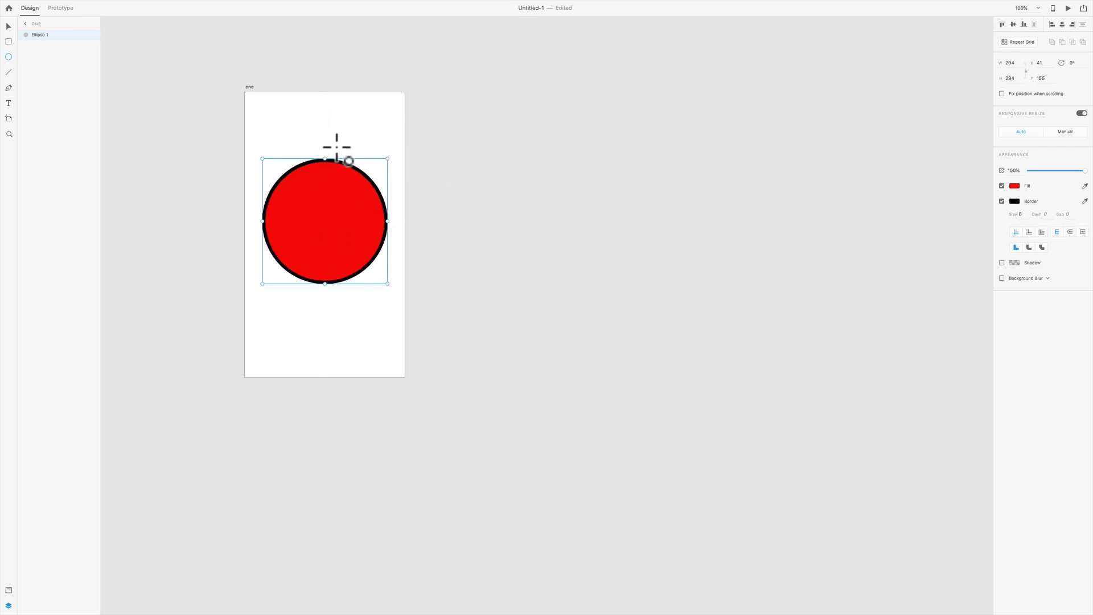
Draw a square about 191 px wide over the circle's upper-right quarter and subtract it from the circle.
click(7, 42)
drag(325, 140, 458, 222)
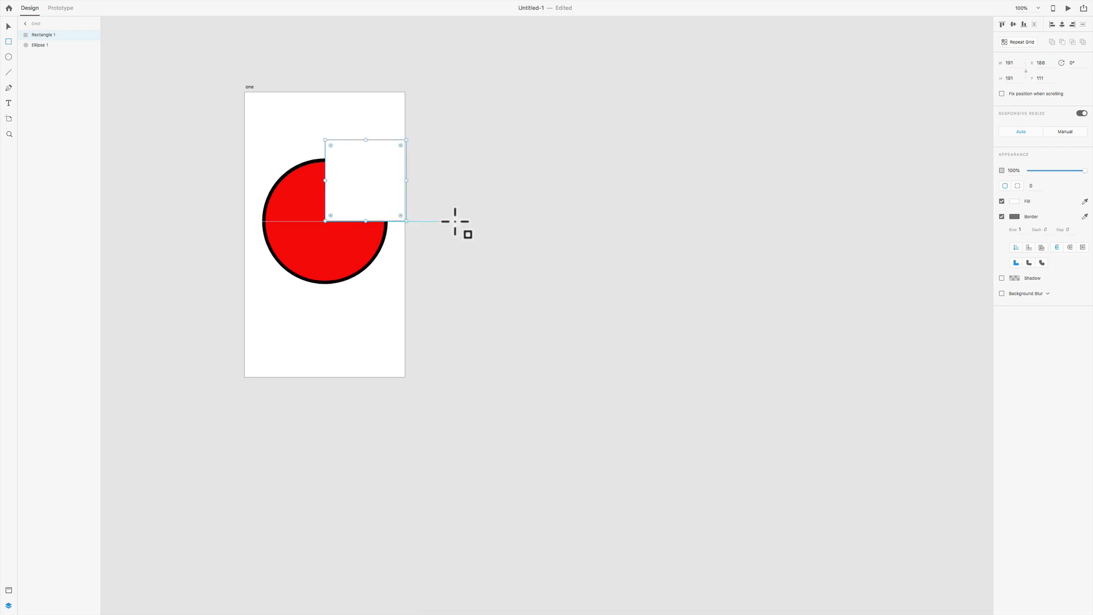
click(8, 27)
drag(369, 181, 370, 188)
shift+click(289, 220)
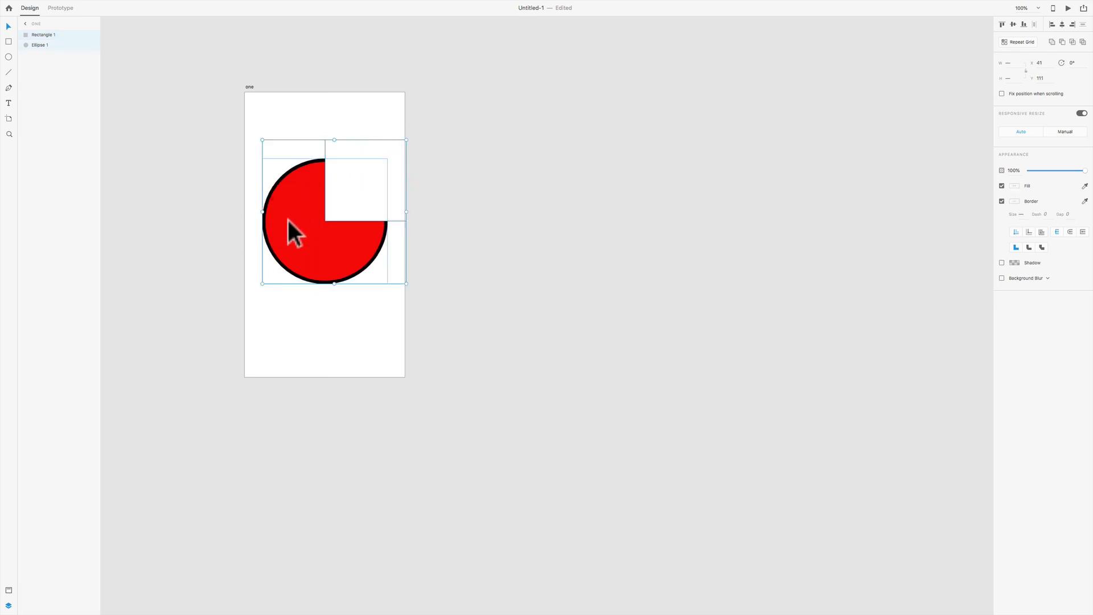
click(1061, 41)
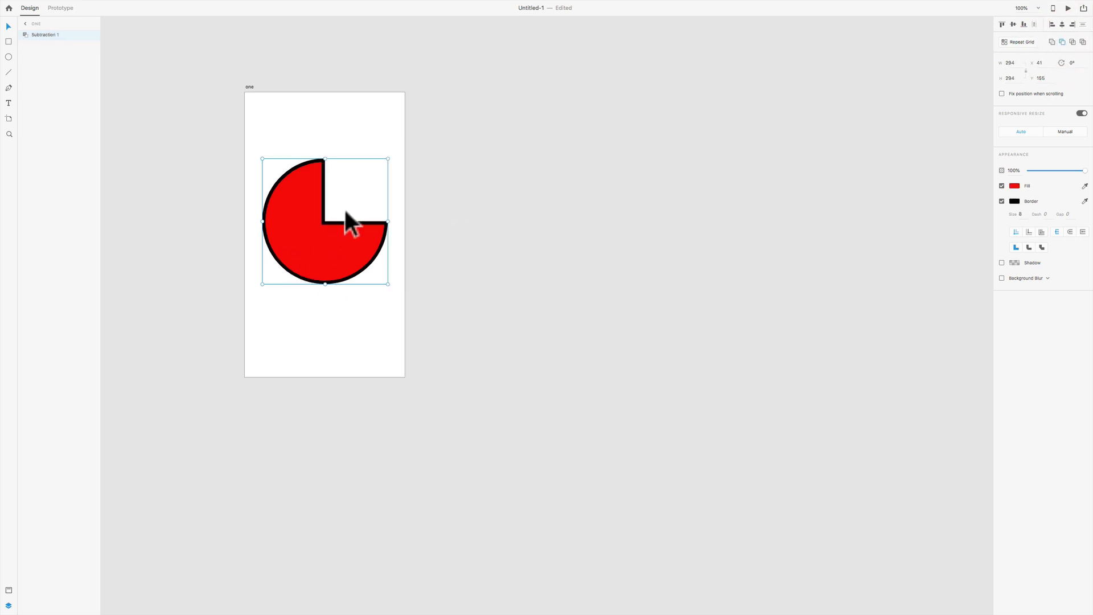
Duplicate artboard one with its shape and place the copy to its right.
right_click(252, 85)
key(Escape)
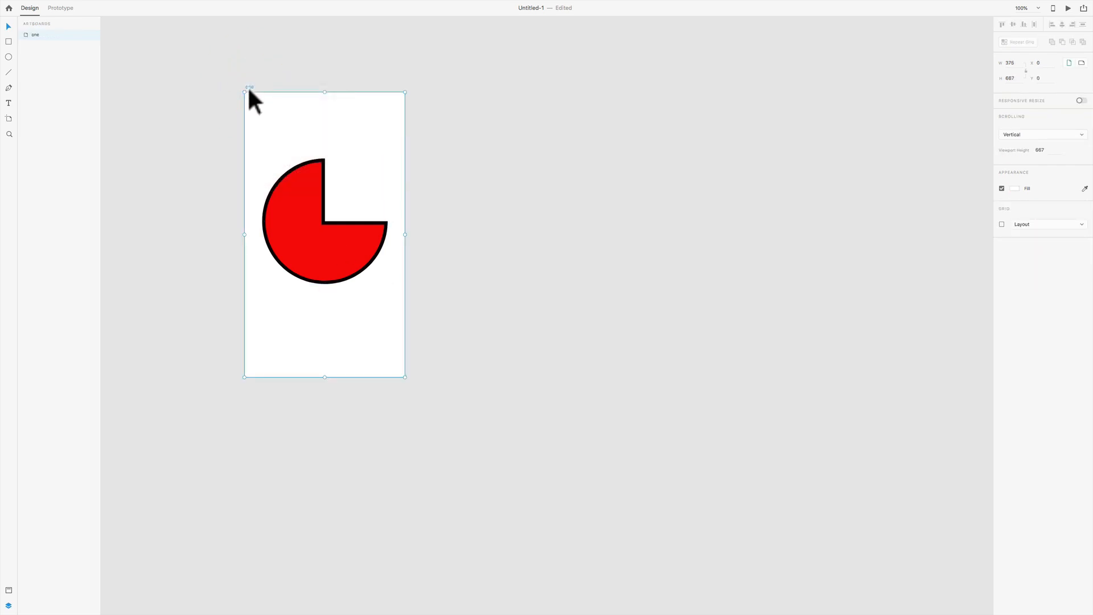
drag(248, 86, 437, 95)
Set the rotation of the shape on the duplicated artboard to 270°.
click(472, 218)
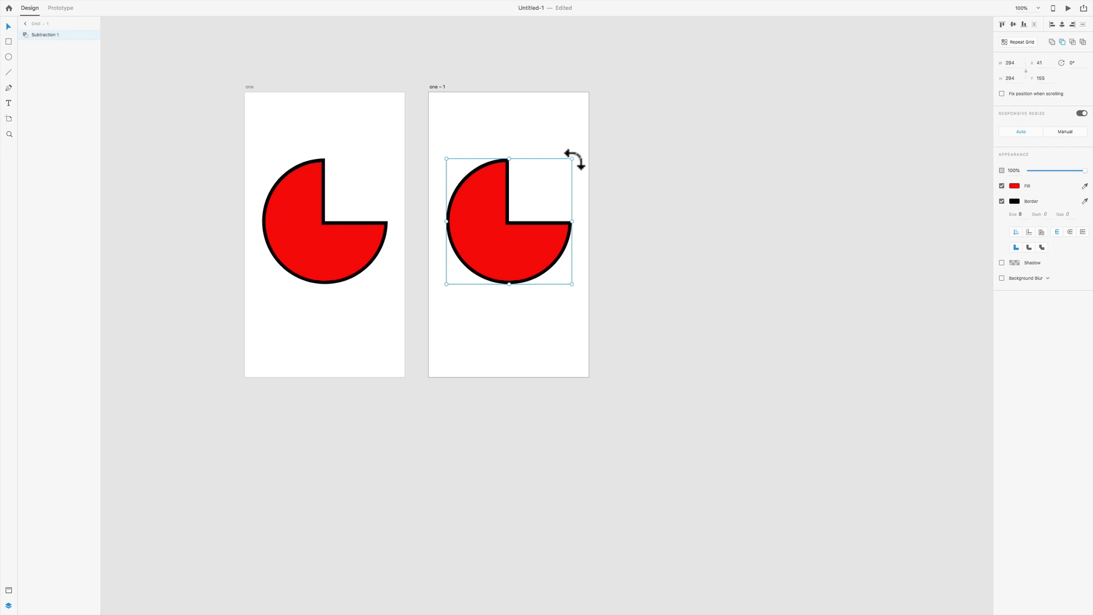
click(1073, 63)
text(27)
key(Return)
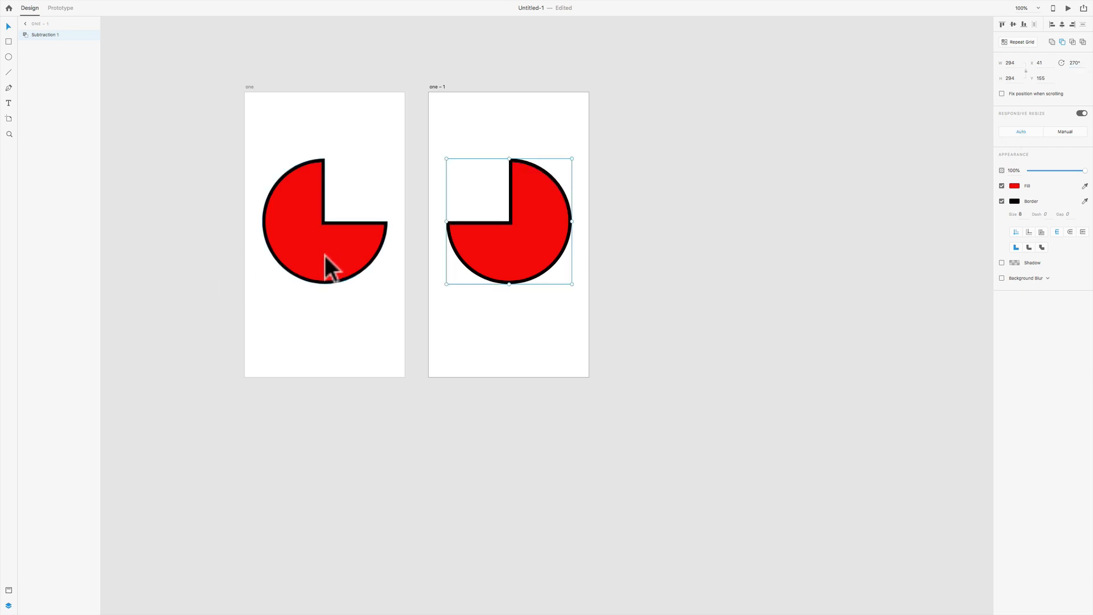
Rename the duplicated artboard as two.
double_click(442, 87)
text(two)
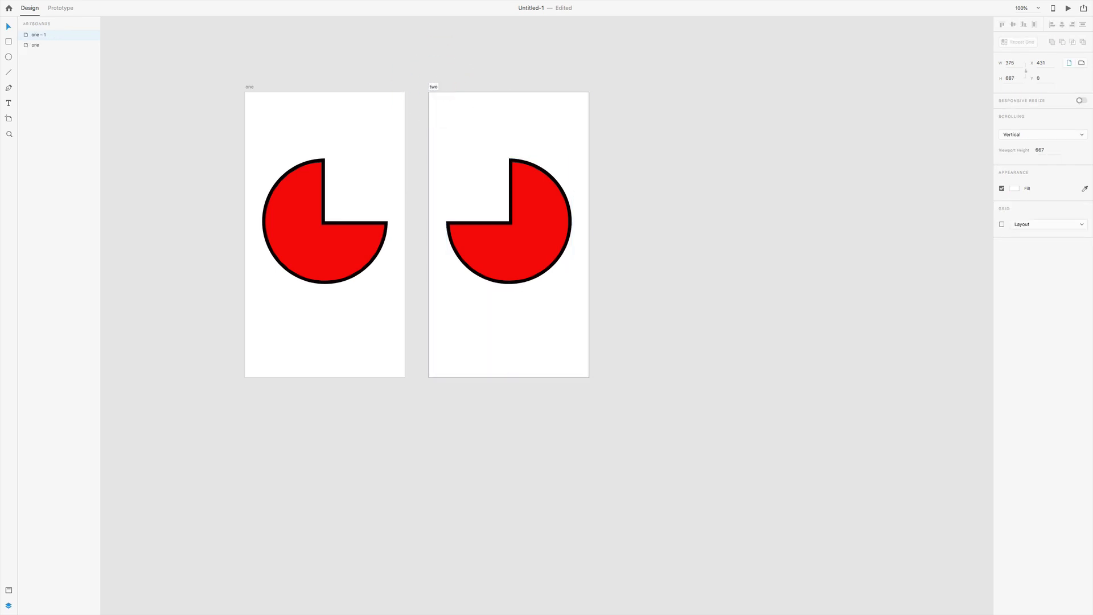
click(326, 118)
In prototype mode, link the shape on artboard one to artboard two with a Tap trigger and the Auto-Animate action.
click(251, 85)
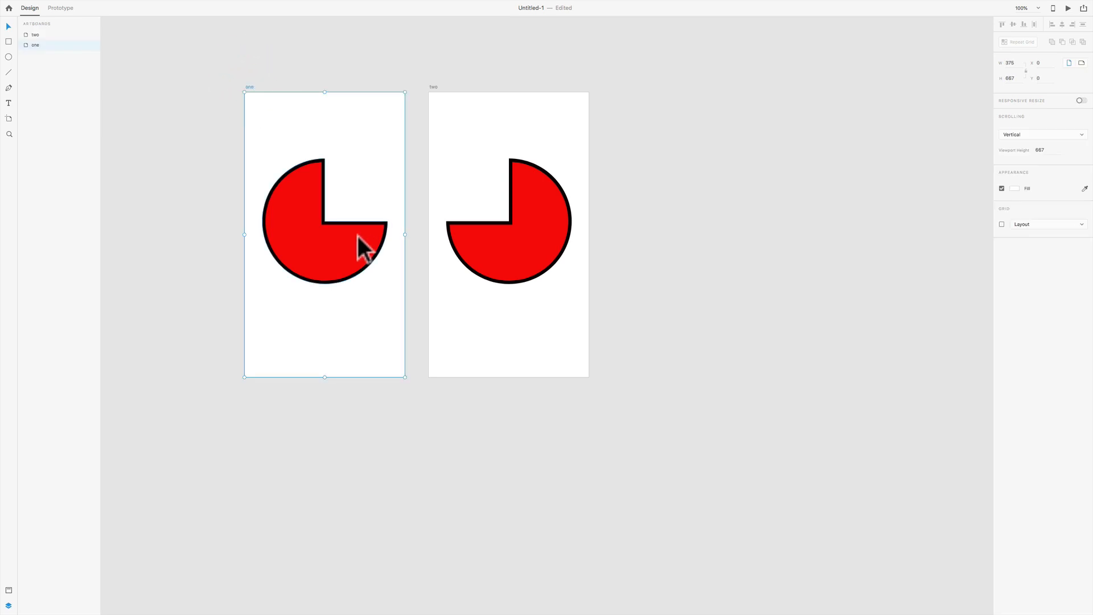
click(338, 243)
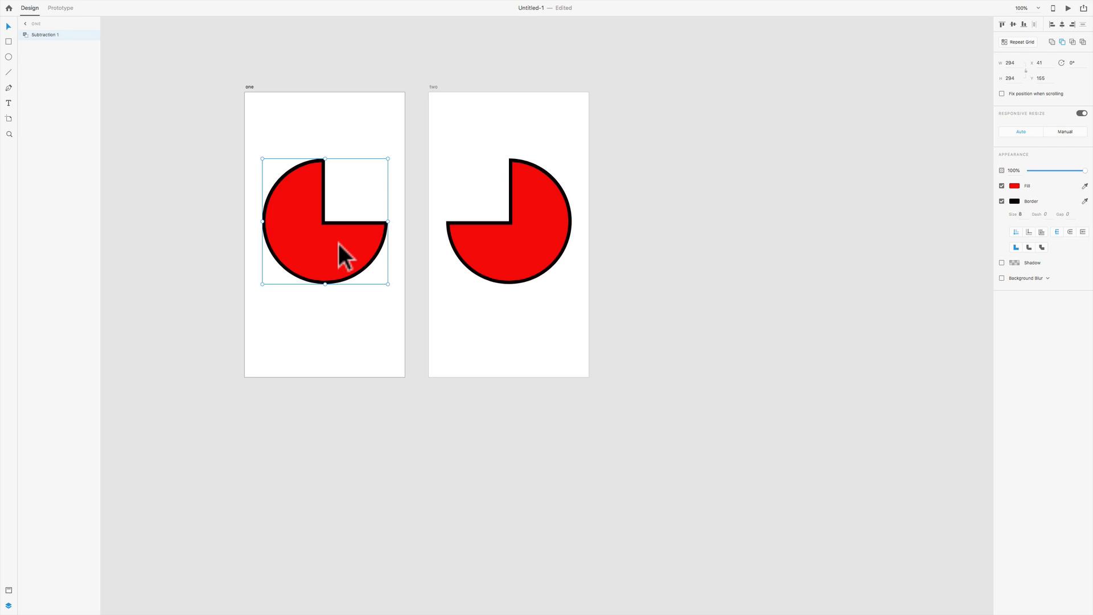
click(55, 6)
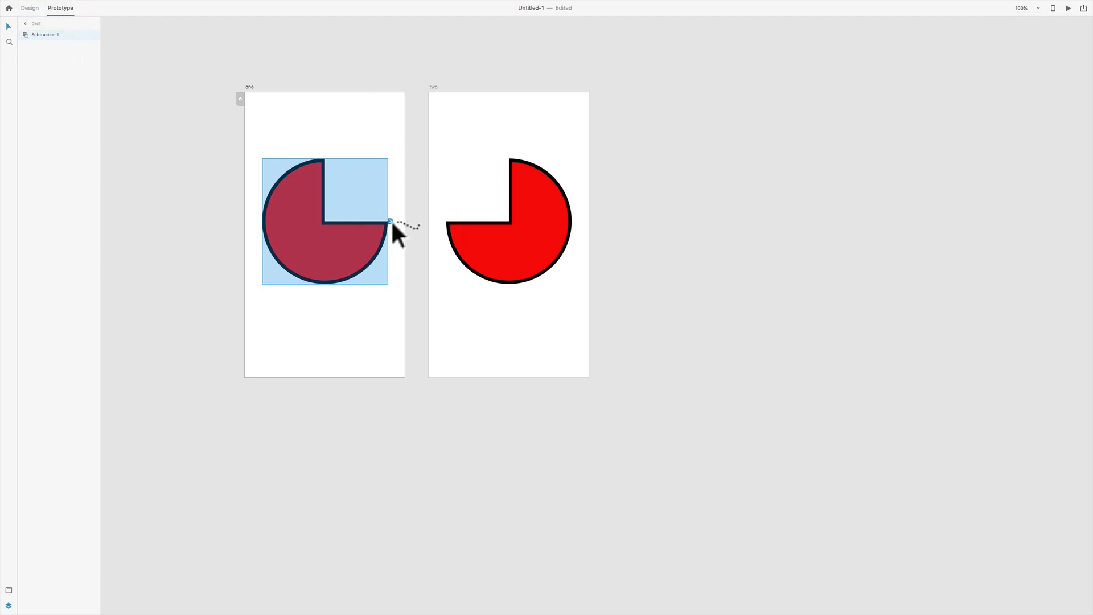
drag(391, 220, 504, 314)
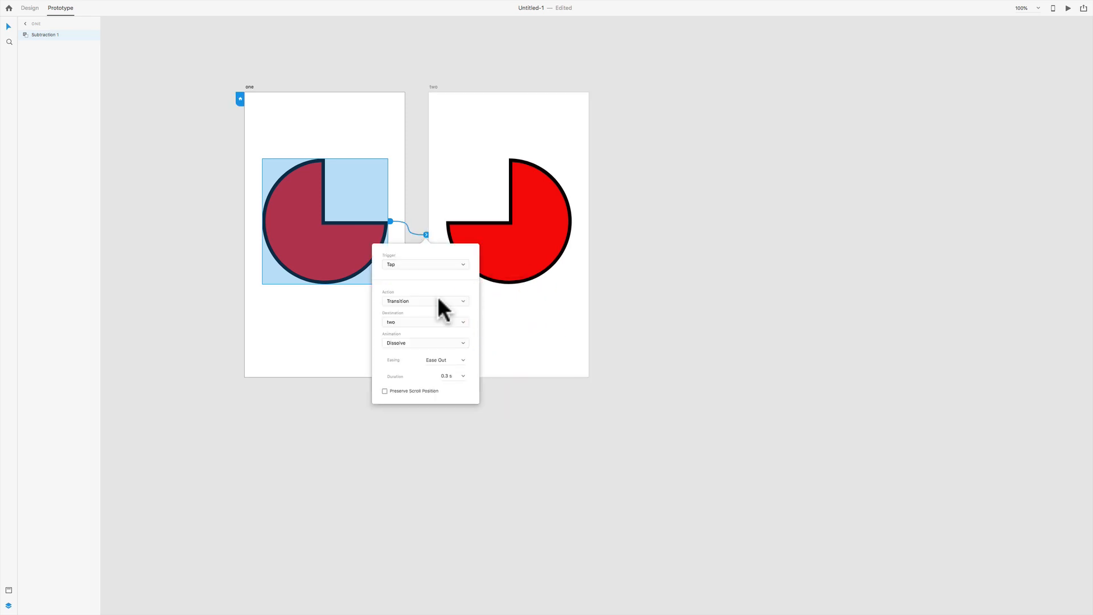
click(419, 261)
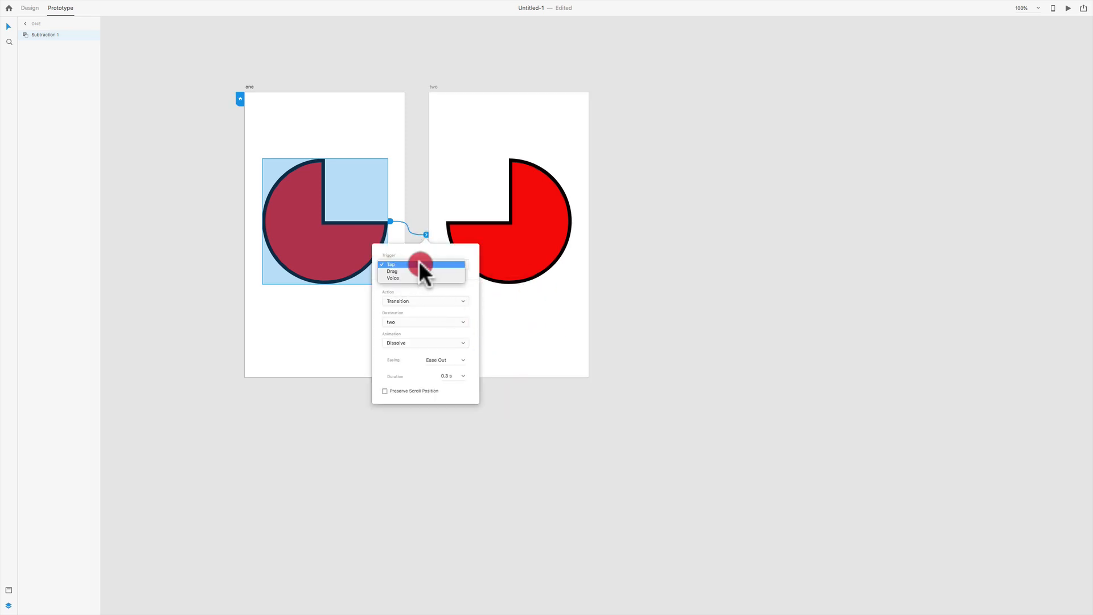
click(419, 262)
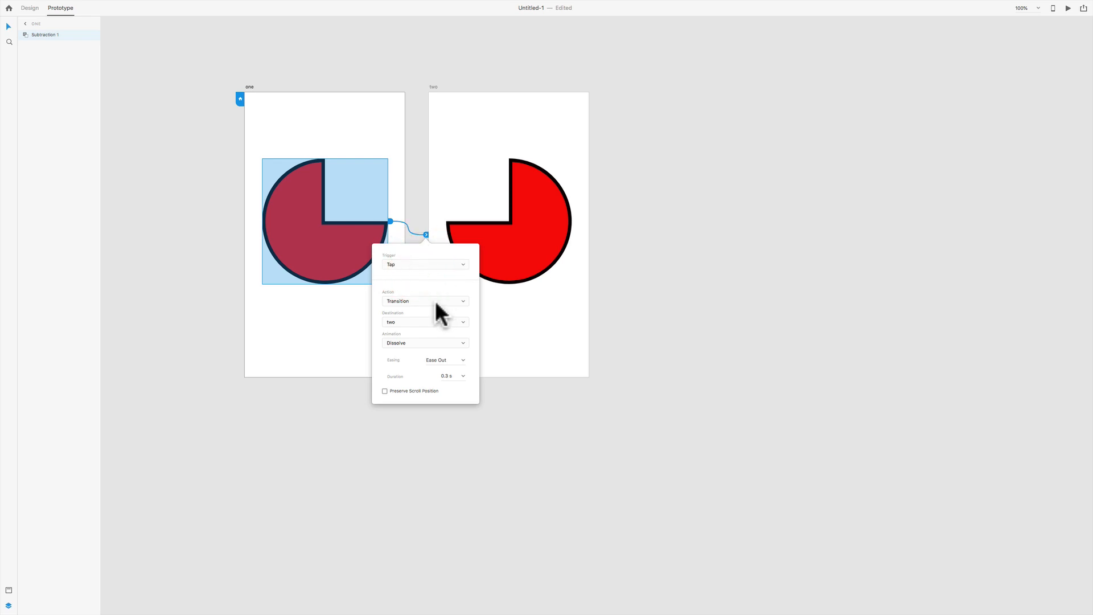
click(436, 302)
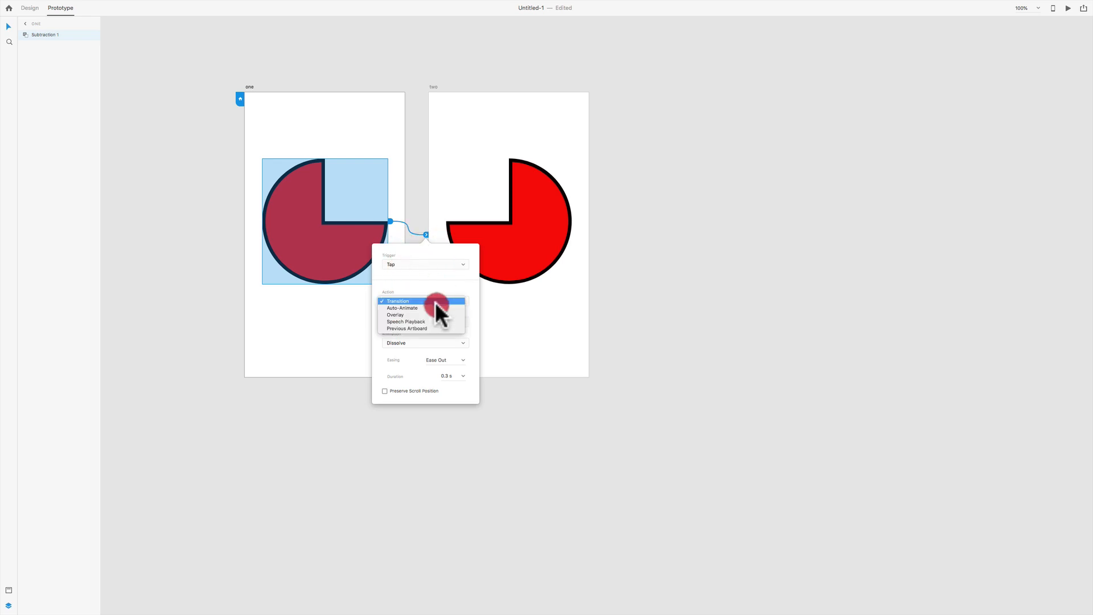
click(433, 307)
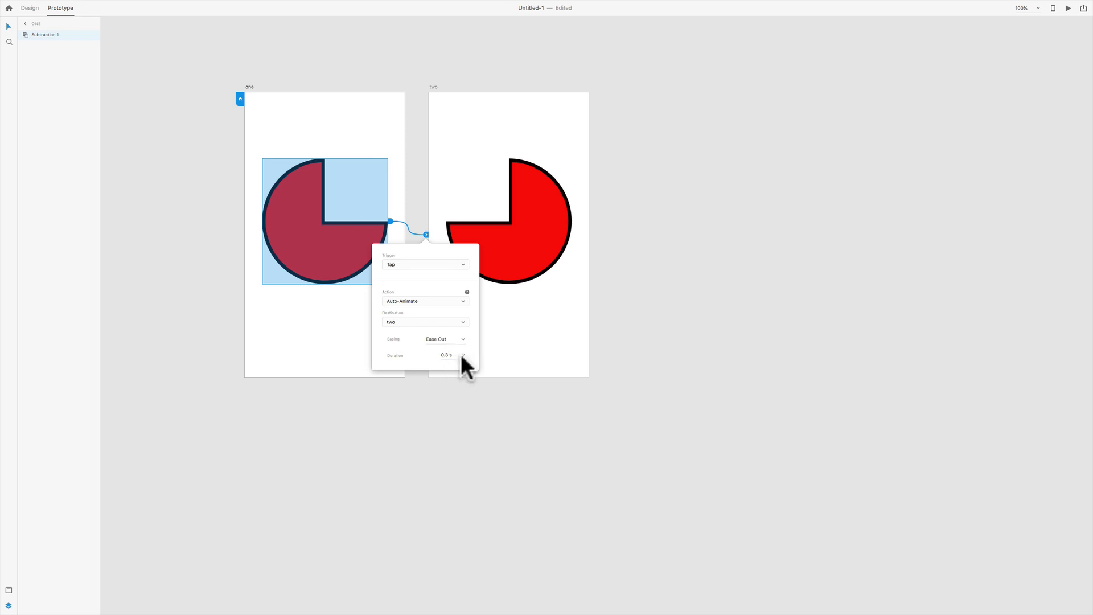
click(510, 341)
Link the shape on artboard two back to artboard one with a Tap trigger and Auto-Animate.
click(524, 263)
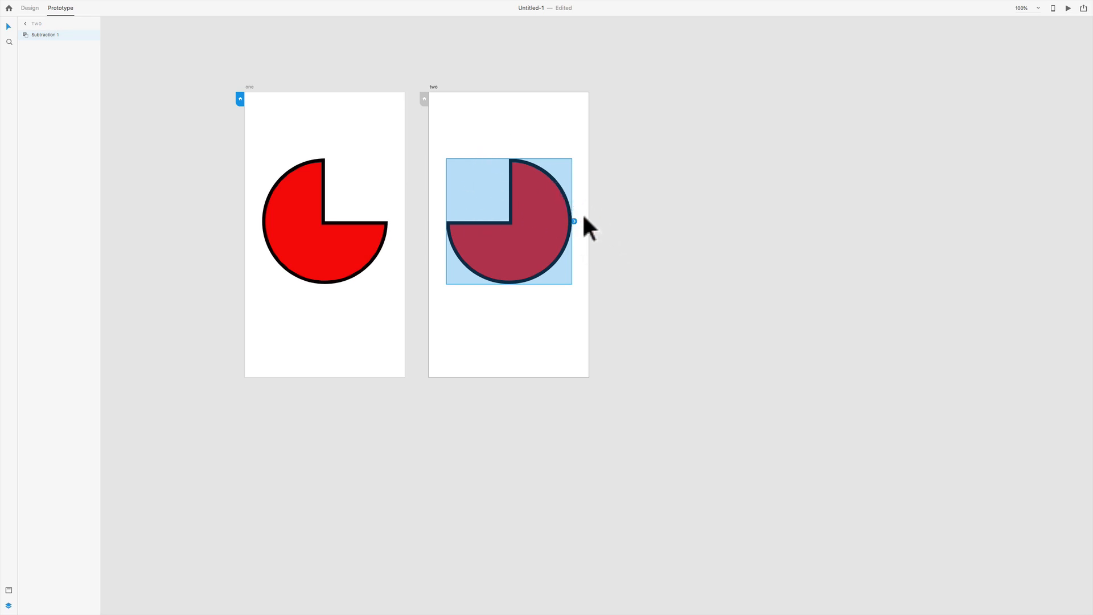
drag(575, 221, 354, 330)
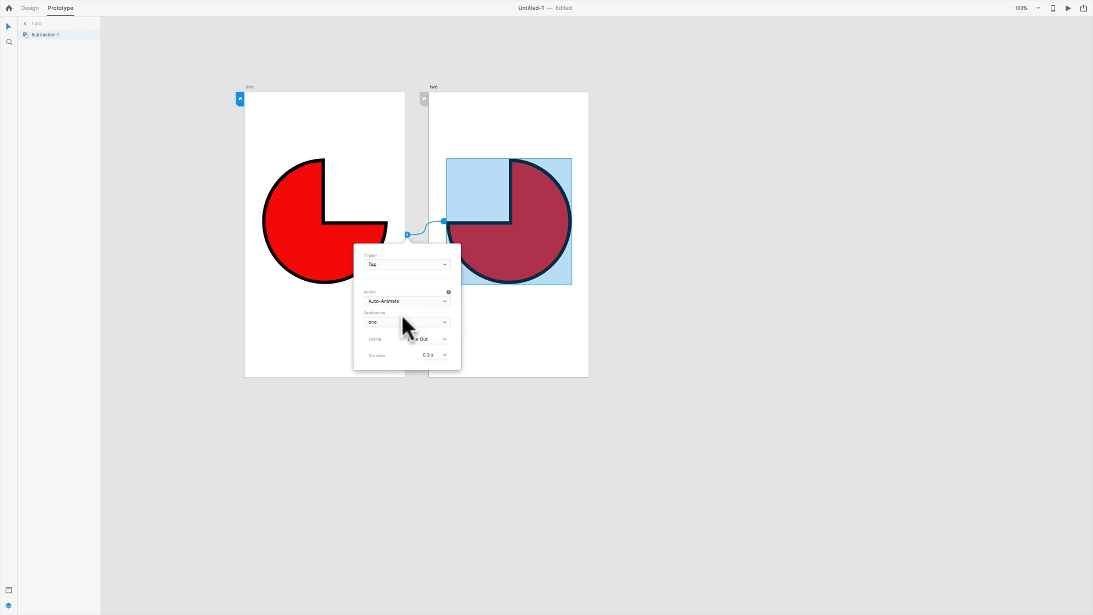
click(548, 323)
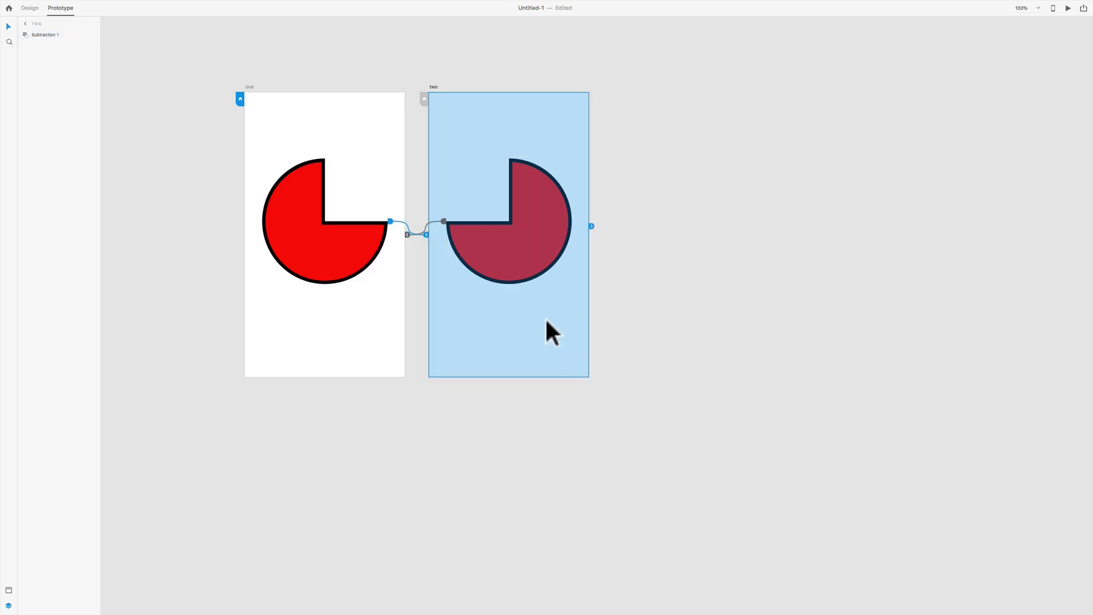
Preview the prototype from artboard one, test the tap animation on the shape and leave the full-screen view.
click(249, 86)
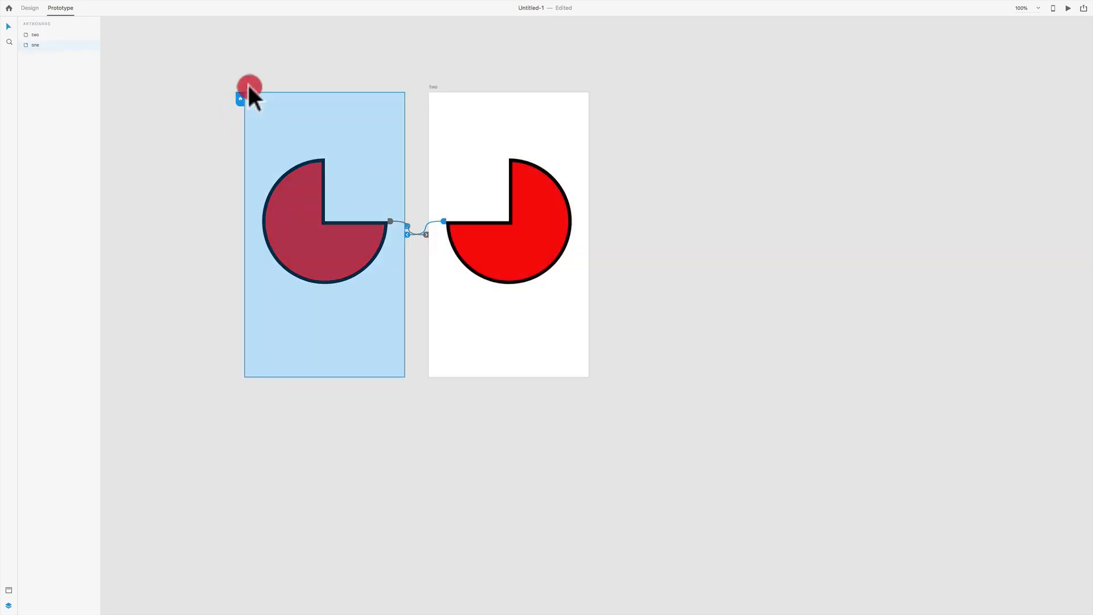
click(1068, 8)
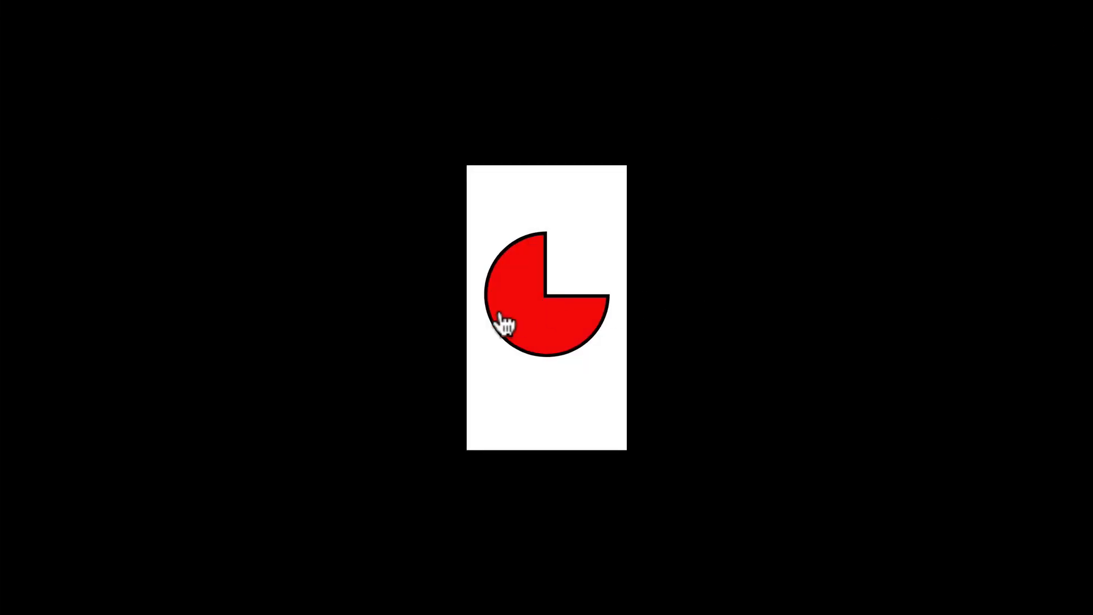
click(505, 305)
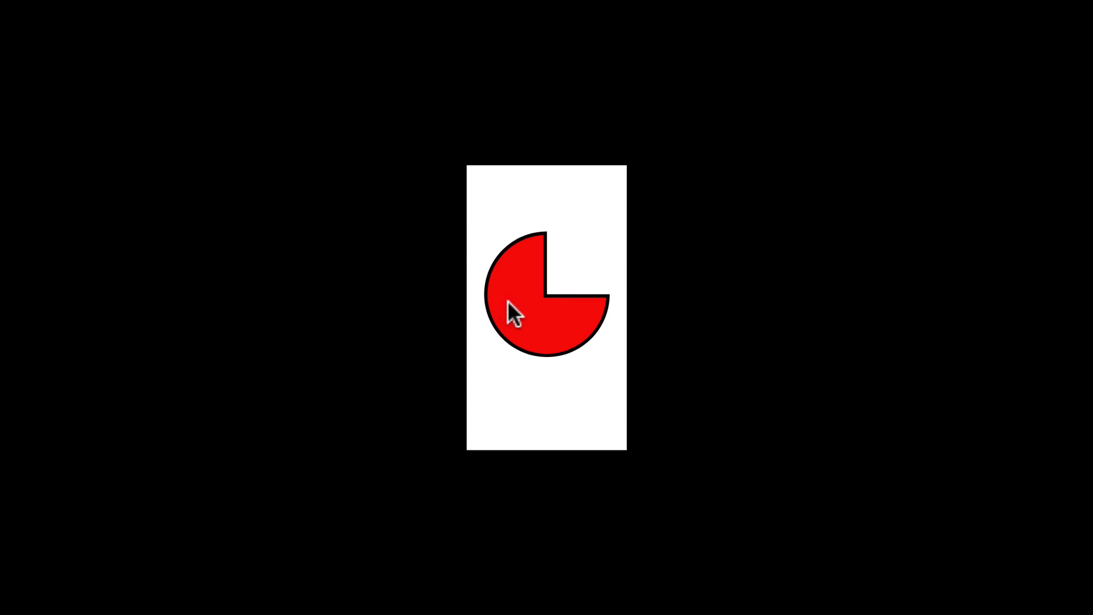
click(559, 312)
key(Escape)
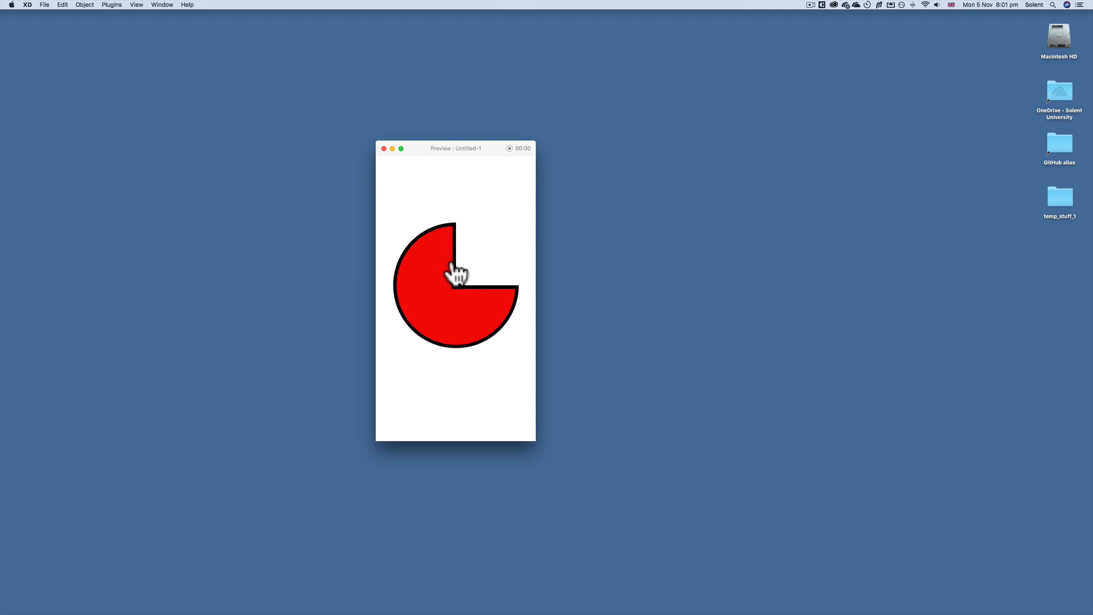
Test the auto-animate transition in the preview by repeatedly triggering the red cut-out circle in both directions.
click(447, 276)
click(446, 291)
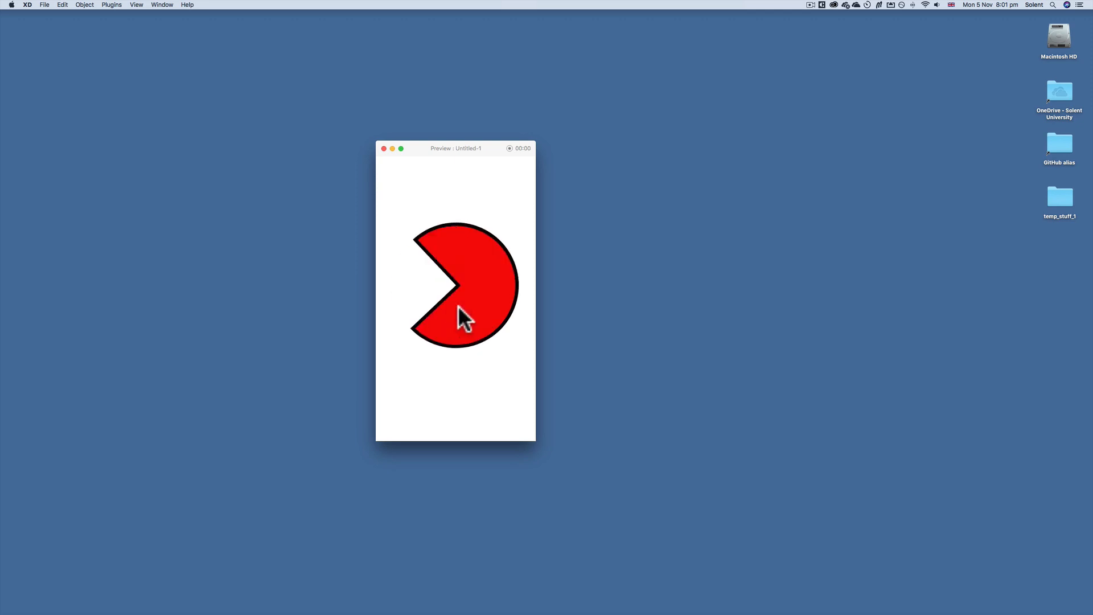
click(458, 311)
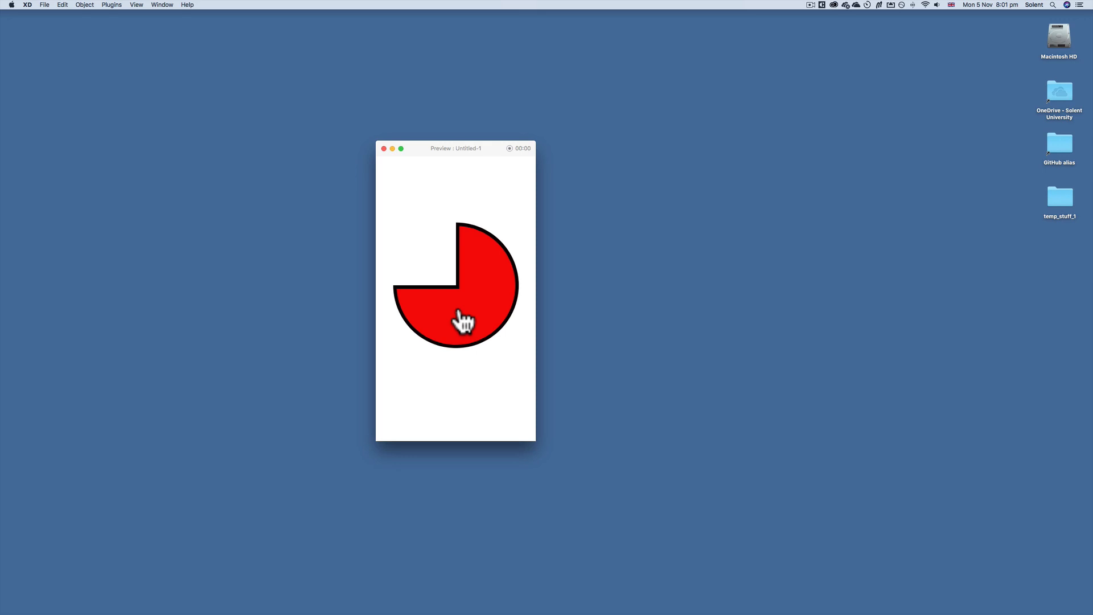
click(459, 312)
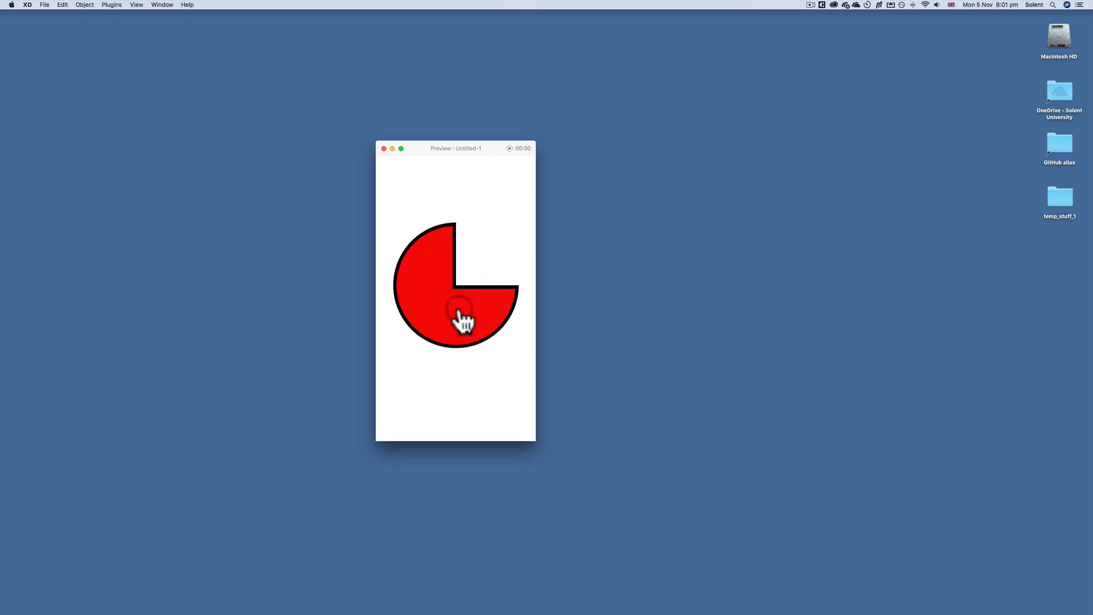
click(460, 312)
click(458, 310)
click(459, 297)
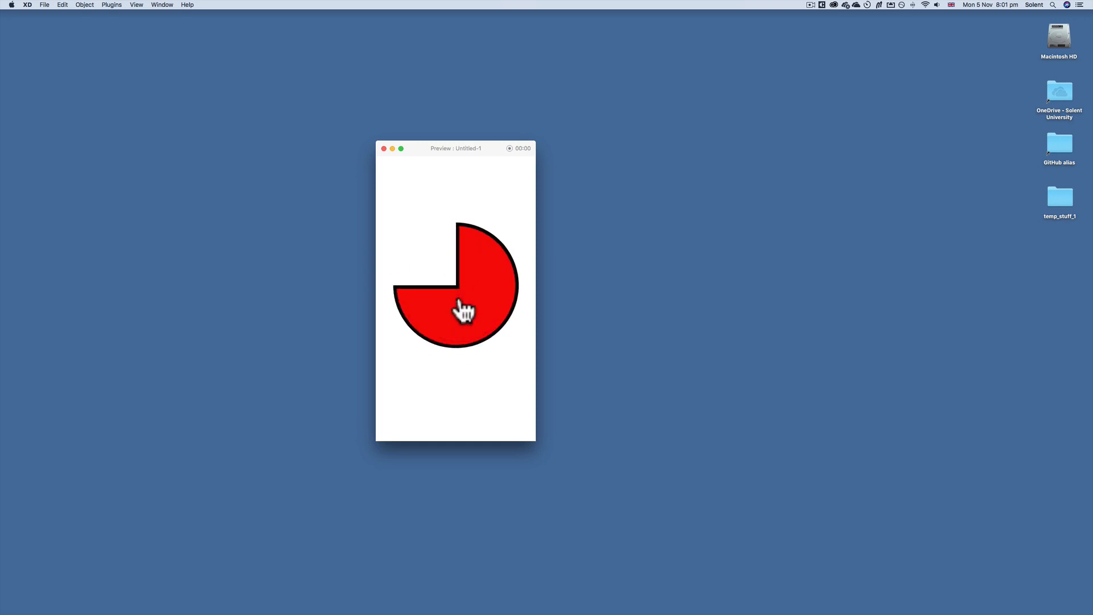
click(461, 311)
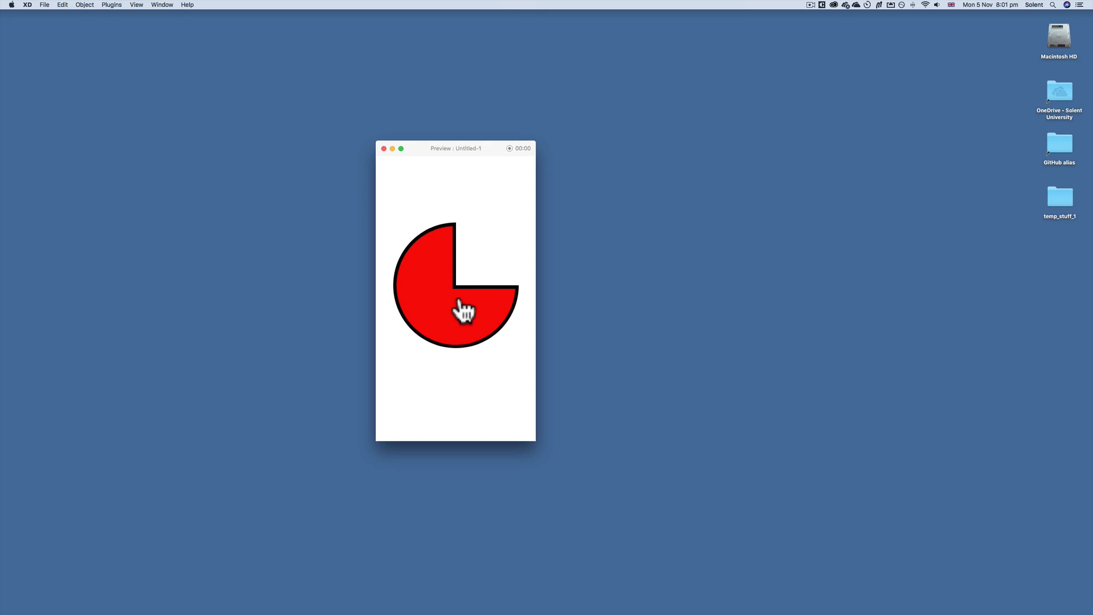
click(464, 310)
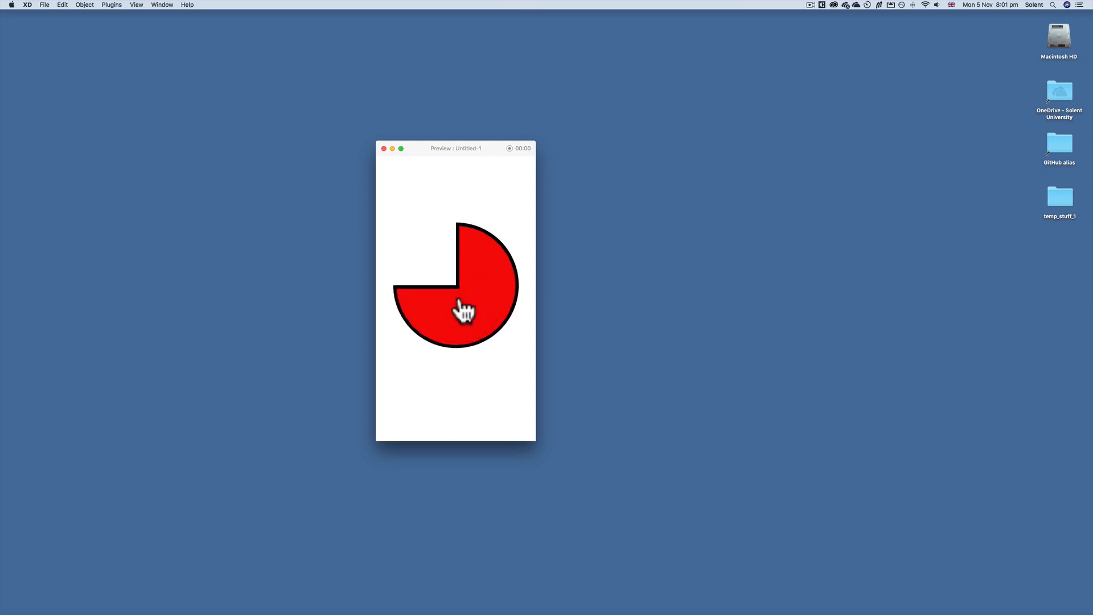